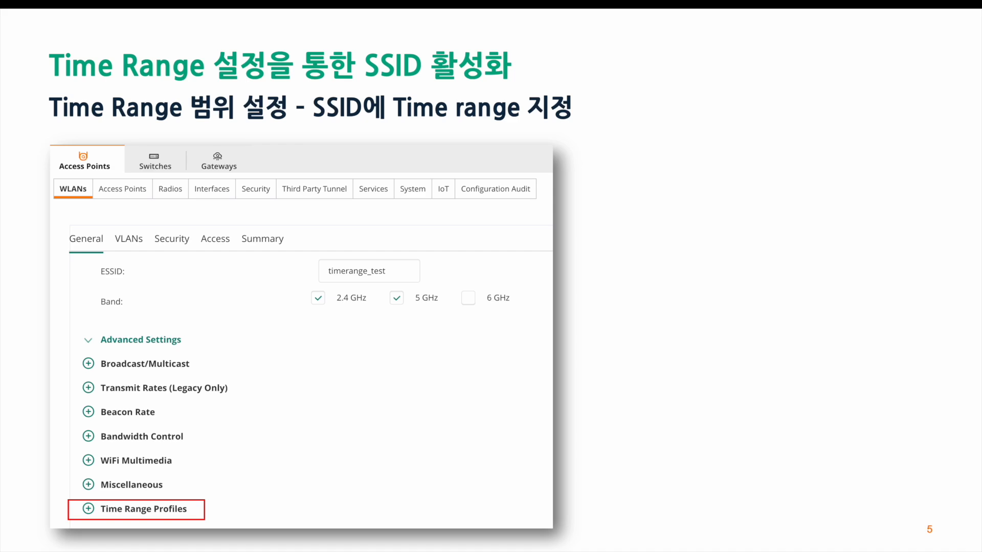
{"action": "key", "text": "Right"}
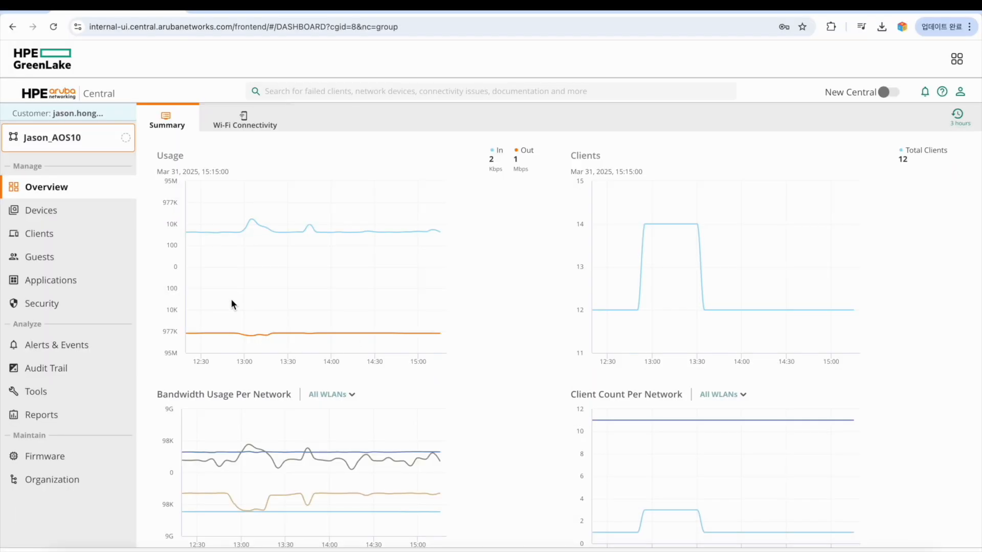
Open the access points' system configuration for the group and check its NTP server setting
{"action": "left_click", "coordinate": [39, 211]}
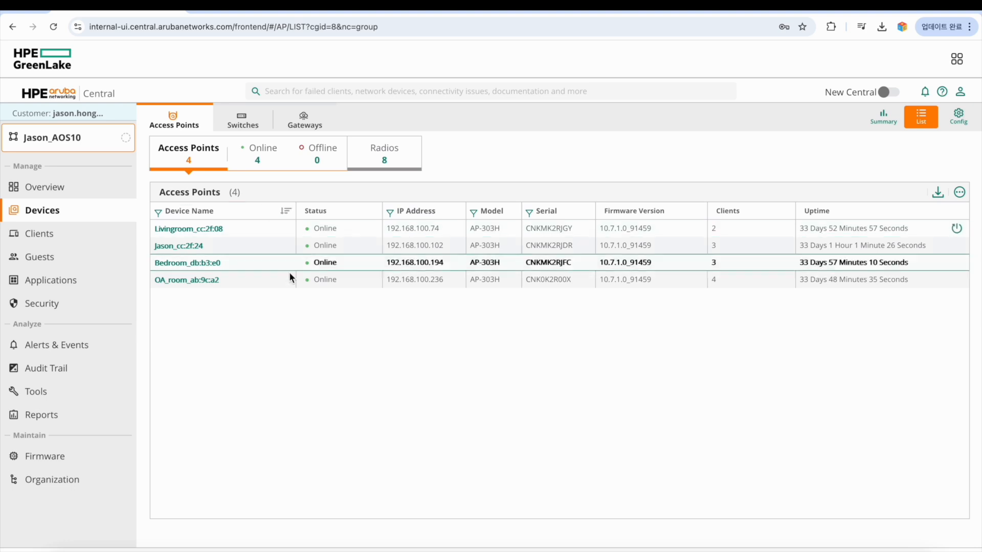
{"action": "left_click", "coordinate": [959, 119]}
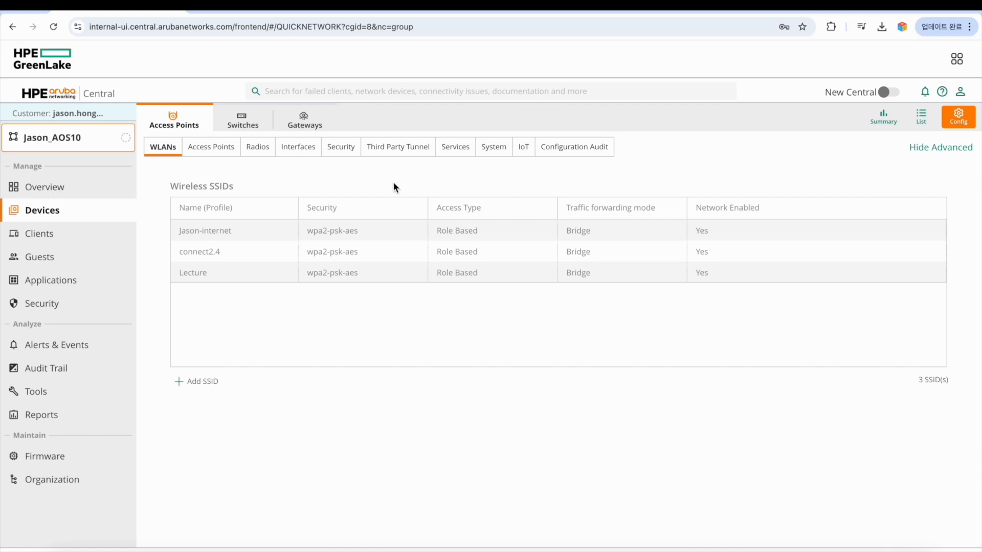
{"action": "left_click", "coordinate": [494, 150]}
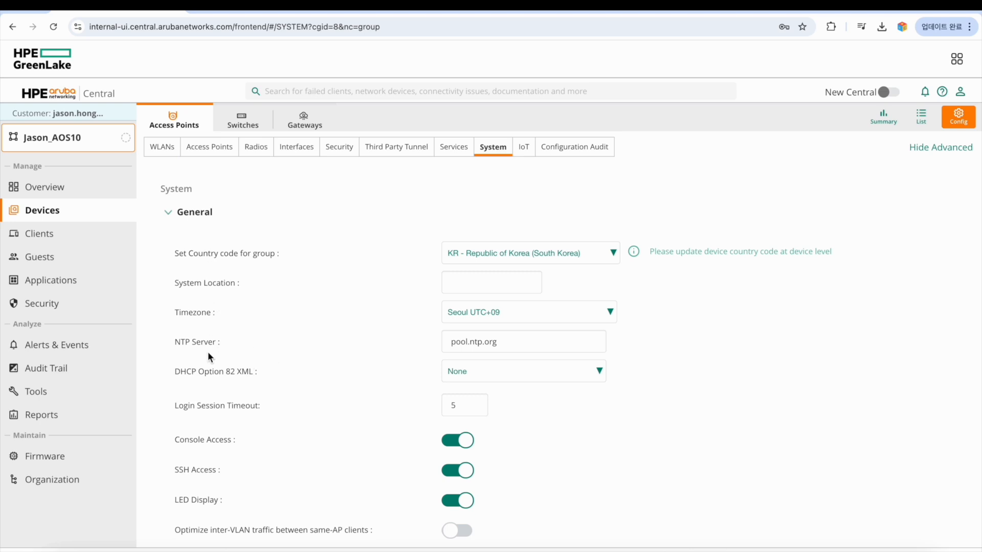
{"action": "left_click_drag", "start_coordinate": [520, 343], "coordinate": [404, 340]}
{"action": "left_click", "coordinate": [371, 355]}
Show the time-based profiles in the Time-Based Services section of the system configuration
{"action": "scroll", "coordinate": [356, 359], "scroll_direction": "down", "scroll_amount": 6}
{"action": "scroll", "coordinate": [357, 361], "scroll_direction": "down", "scroll_amount": 2}
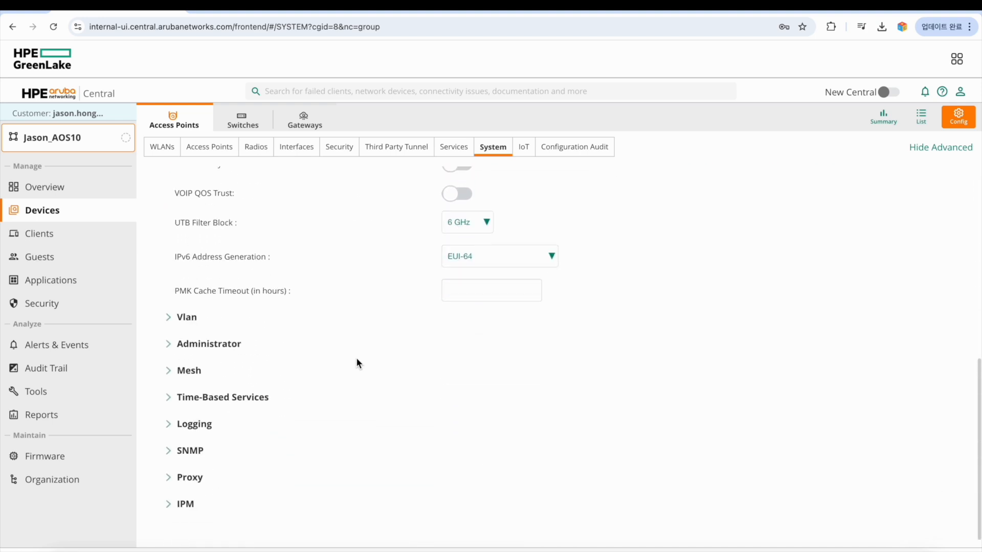
{"action": "left_click", "coordinate": [197, 391]}
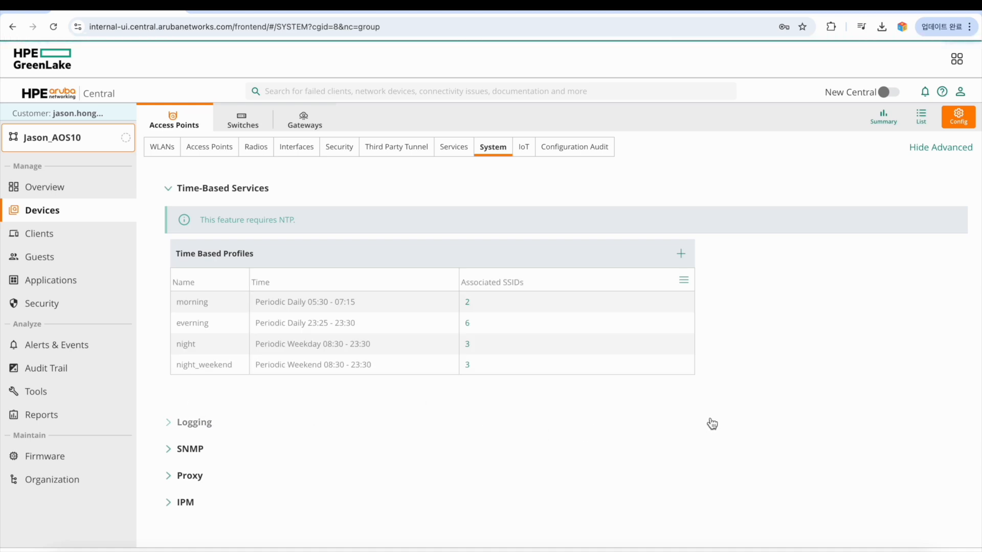
Start a new time-based profile named 9to18 with the Periodic type and the Monday - Friday (Weekdays) day range
{"action": "left_click", "coordinate": [680, 254]}
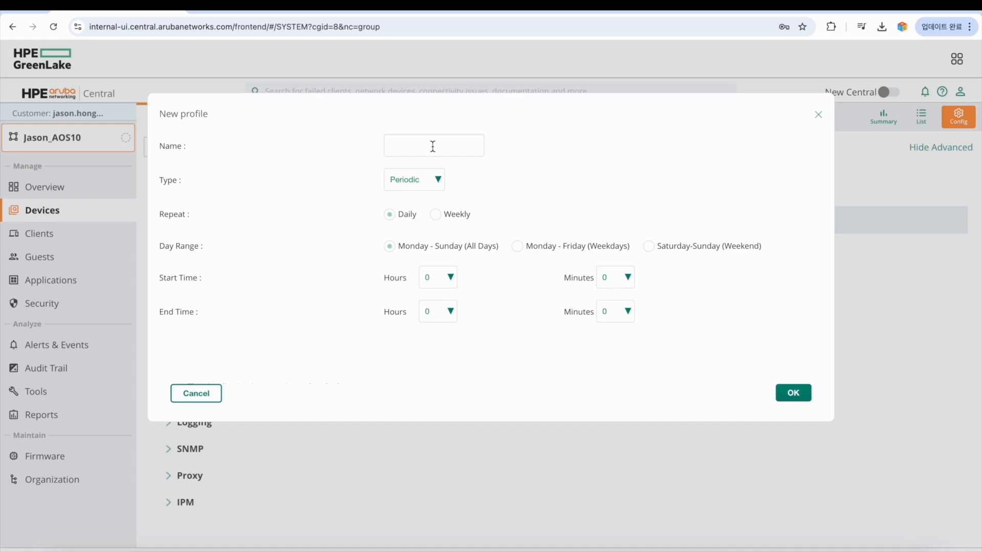
{"action": "type", "text": "9to18"}
{"action": "left_click", "coordinate": [439, 180]}
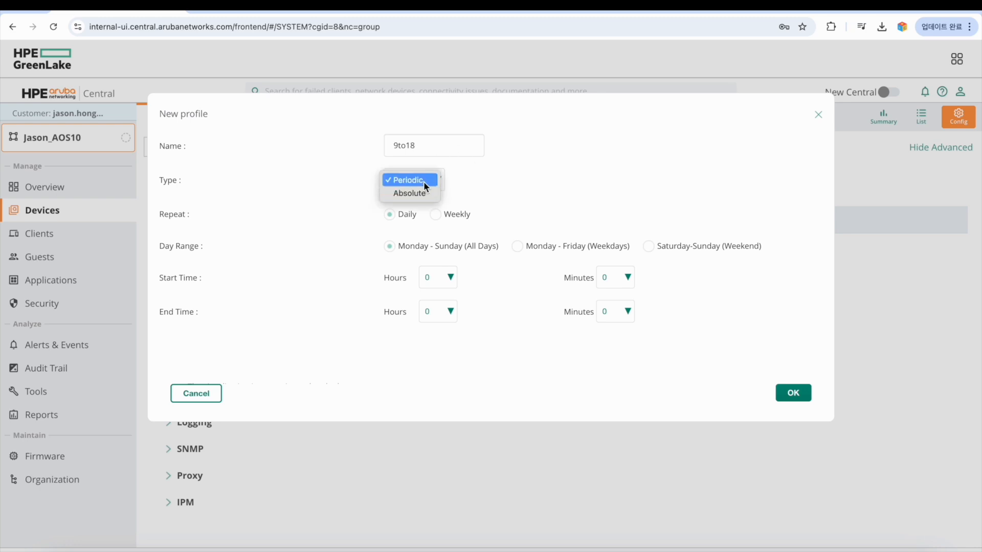
{"action": "left_click", "coordinate": [422, 194]}
{"action": "left_click", "coordinate": [438, 180]}
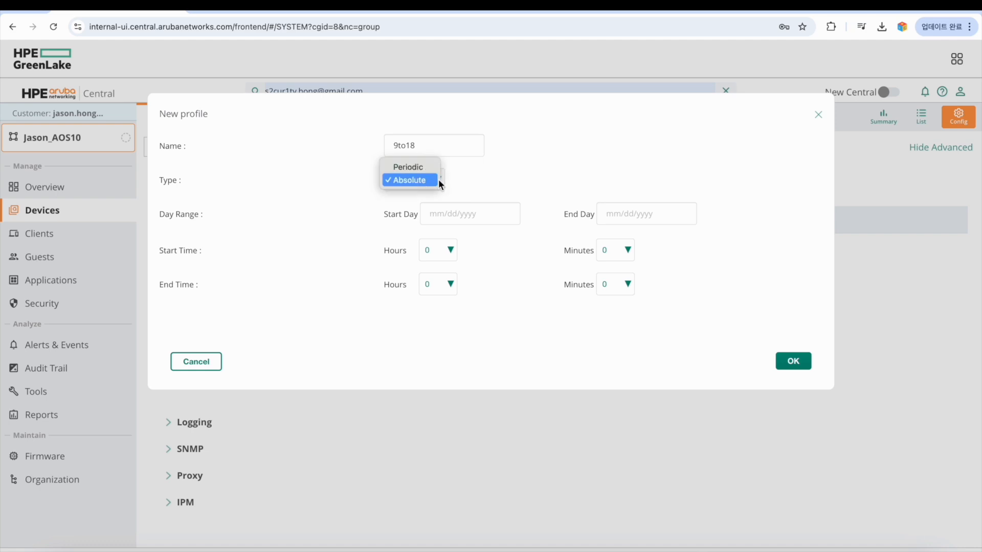
{"action": "left_click", "coordinate": [418, 168]}
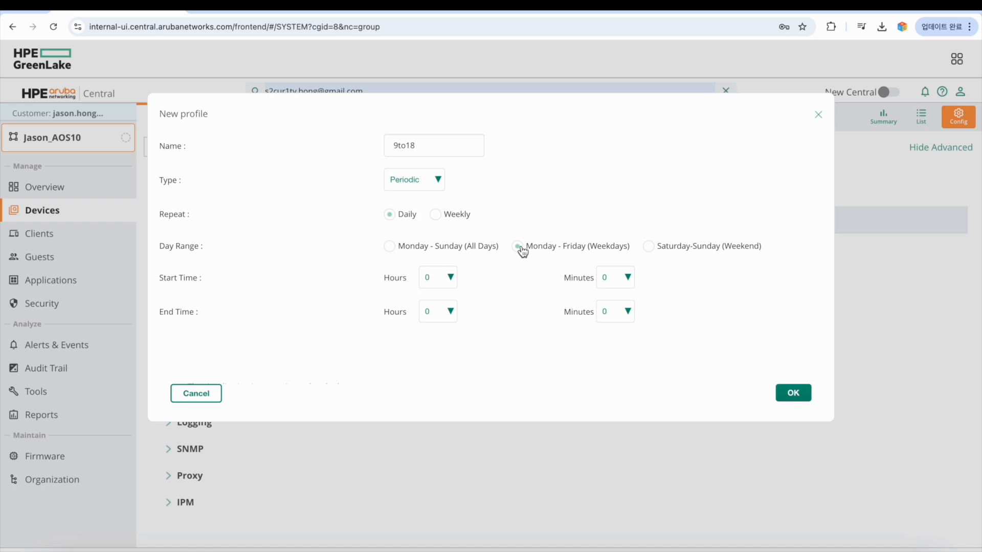
Set the 9to18 profile's start hour to 9 and end hour to 18, and save the profile
{"action": "left_click", "coordinate": [449, 276]}
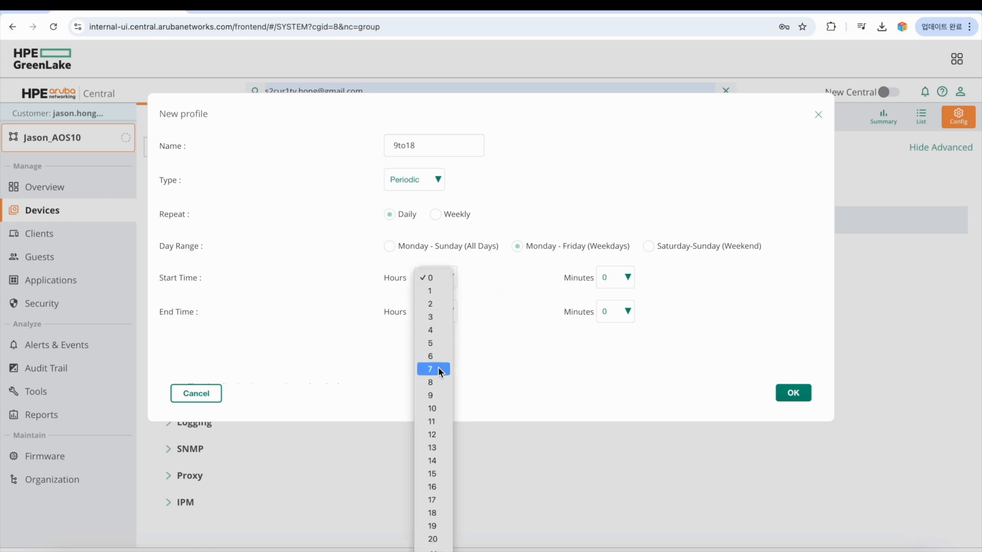
{"action": "left_click", "coordinate": [438, 396]}
{"action": "left_click", "coordinate": [451, 312]}
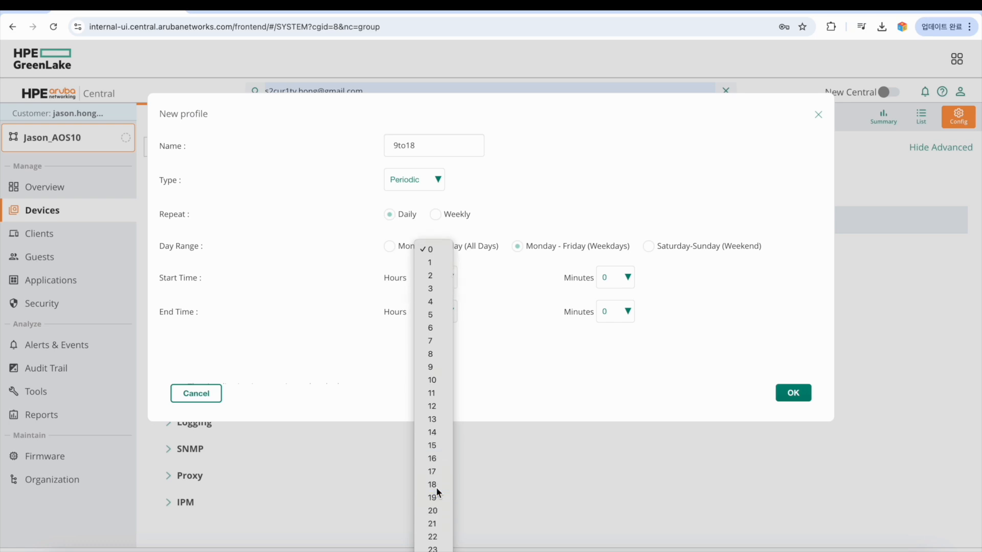
{"action": "left_click", "coordinate": [436, 486]}
{"action": "left_click", "coordinate": [791, 393]}
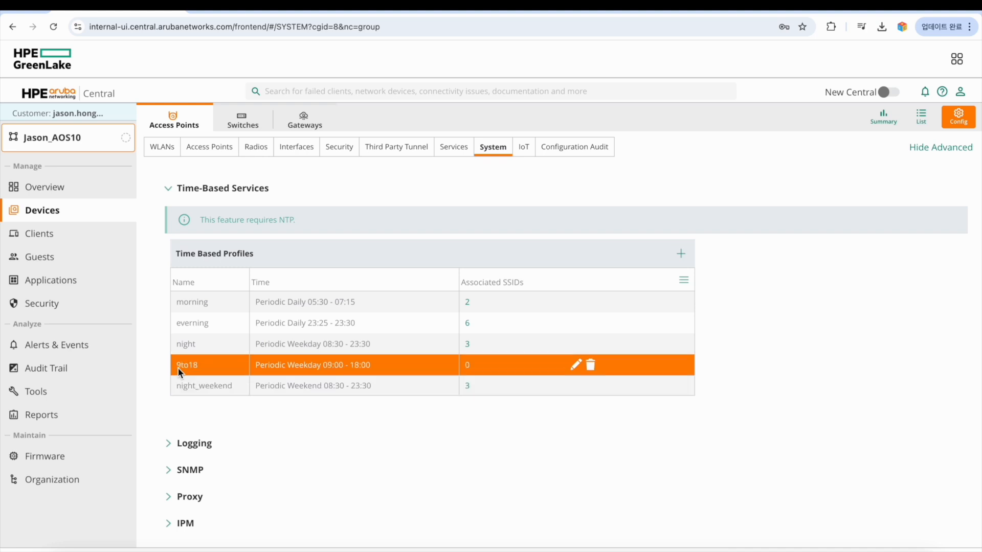
Create a periodic time-based profile named 01to06 for Monday - Friday, starting at hour 1 and ending at hour 6
{"action": "left_click", "coordinate": [683, 254]}
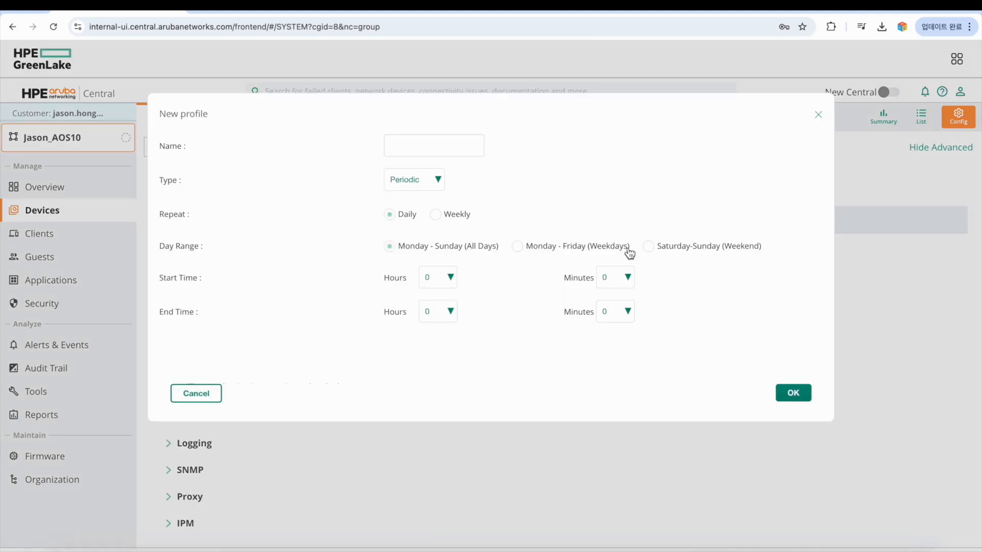
{"action": "type", "text": "01to06"}
{"action": "left_click", "coordinate": [524, 249]}
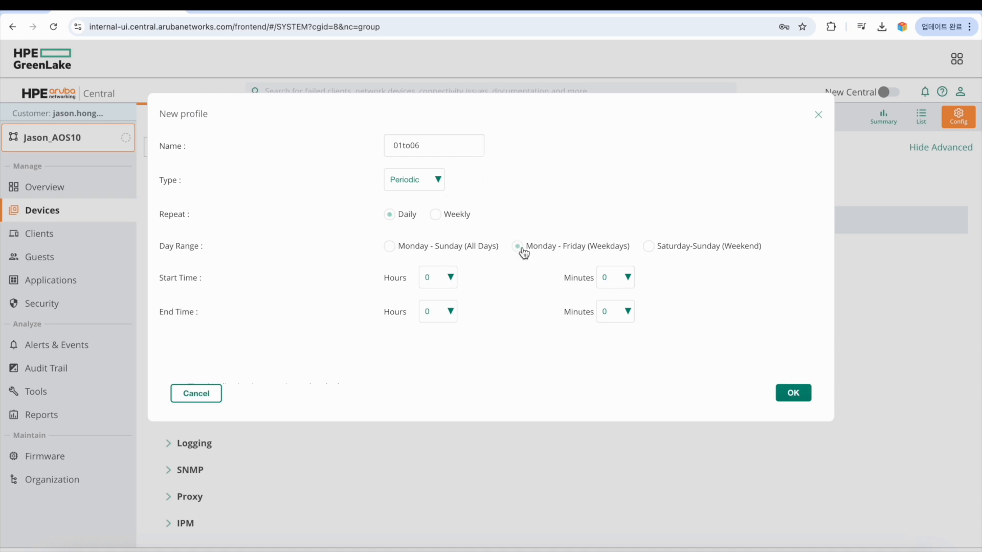
{"action": "left_click", "coordinate": [450, 278]}
{"action": "left_click", "coordinate": [434, 291]}
{"action": "left_click", "coordinate": [452, 311]}
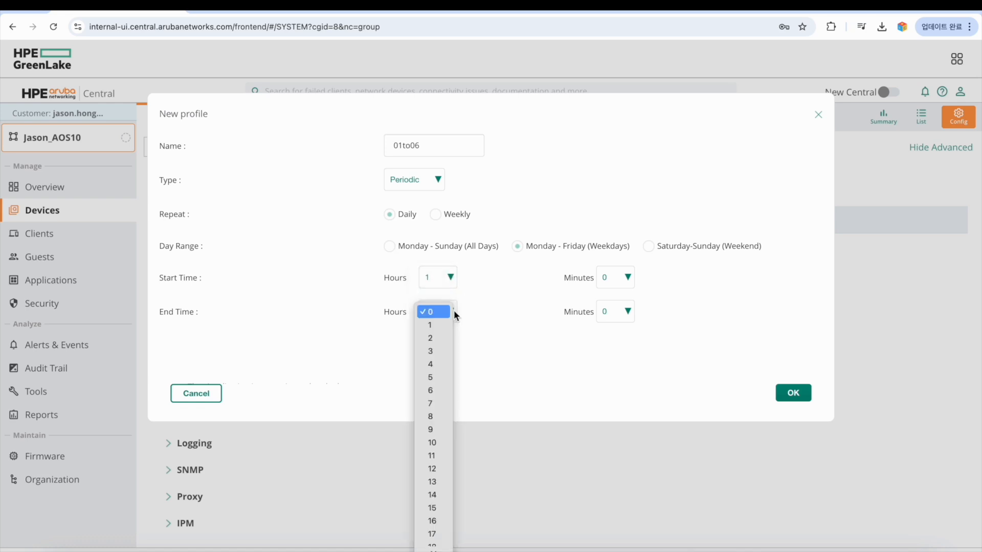
{"action": "left_click", "coordinate": [433, 390]}
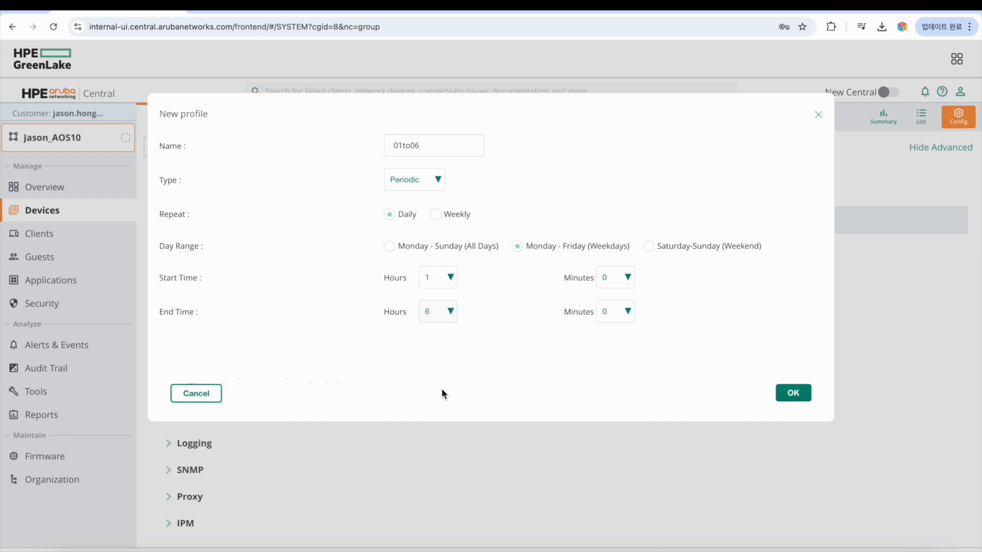
{"action": "left_click", "coordinate": [790, 394]}
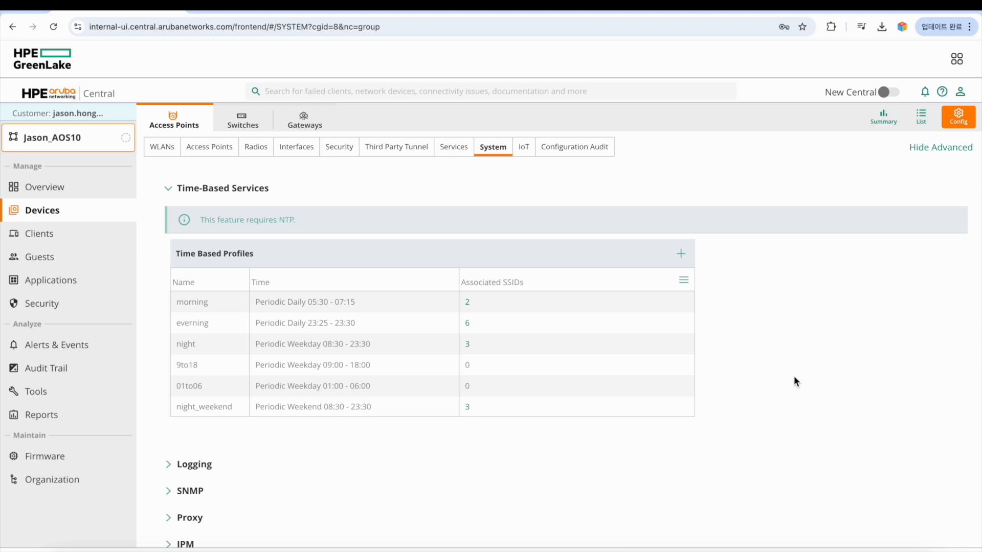
Start adding a new SSID in the WLAN configuration and name it timerange_test
{"action": "scroll", "coordinate": [790, 383], "scroll_direction": "down", "scroll_amount": 1}
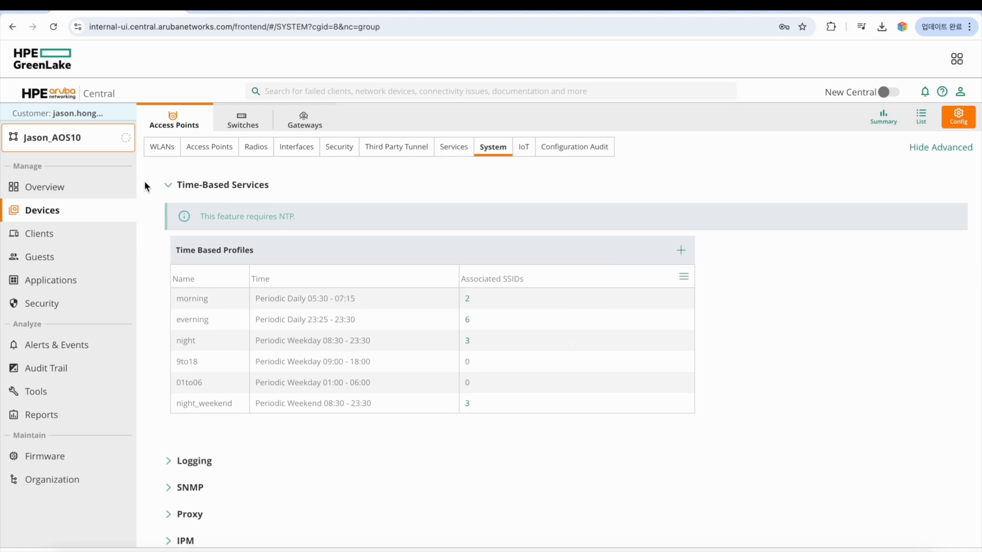
{"action": "left_click", "coordinate": [155, 149]}
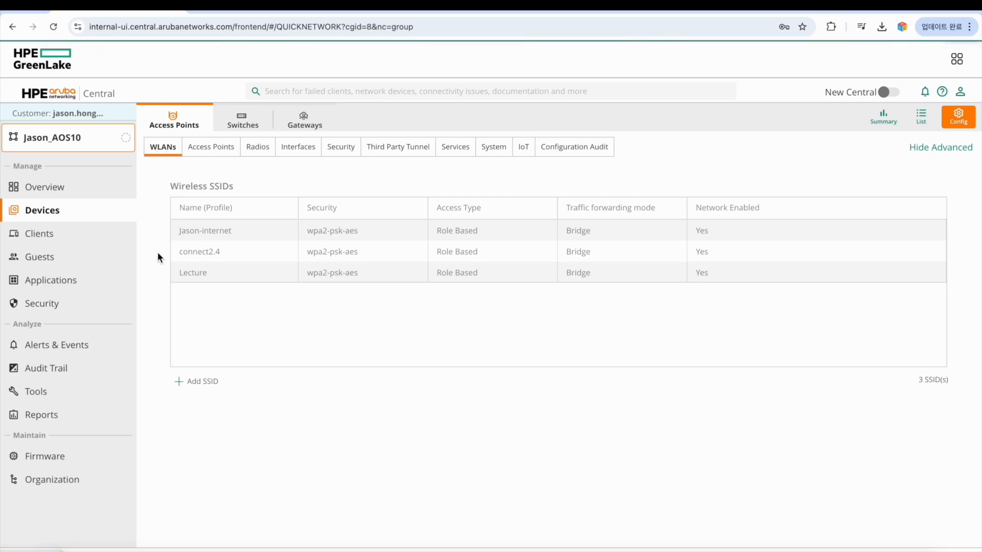
{"action": "left_click", "coordinate": [198, 381]}
{"action": "left_click", "coordinate": [470, 245]}
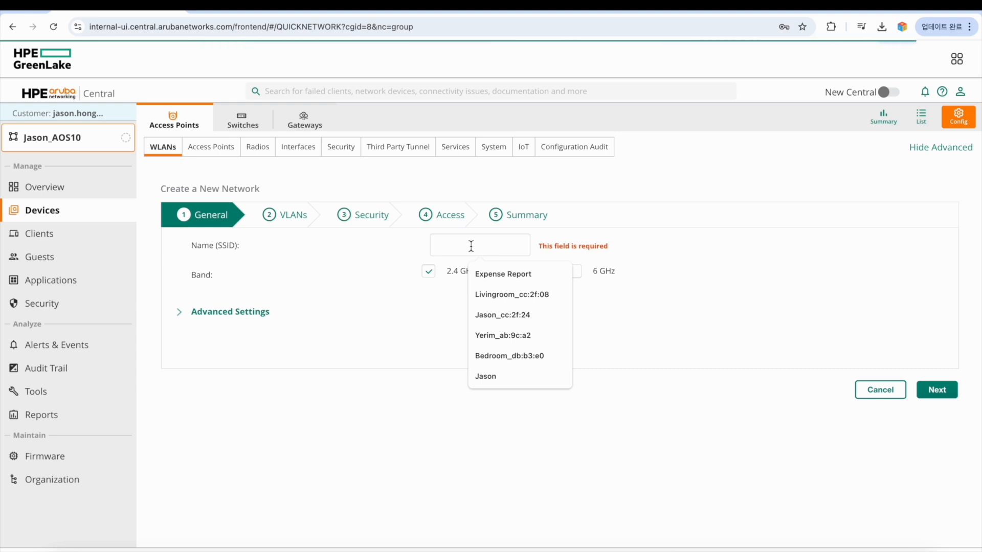
{"action": "type", "text": "time"}
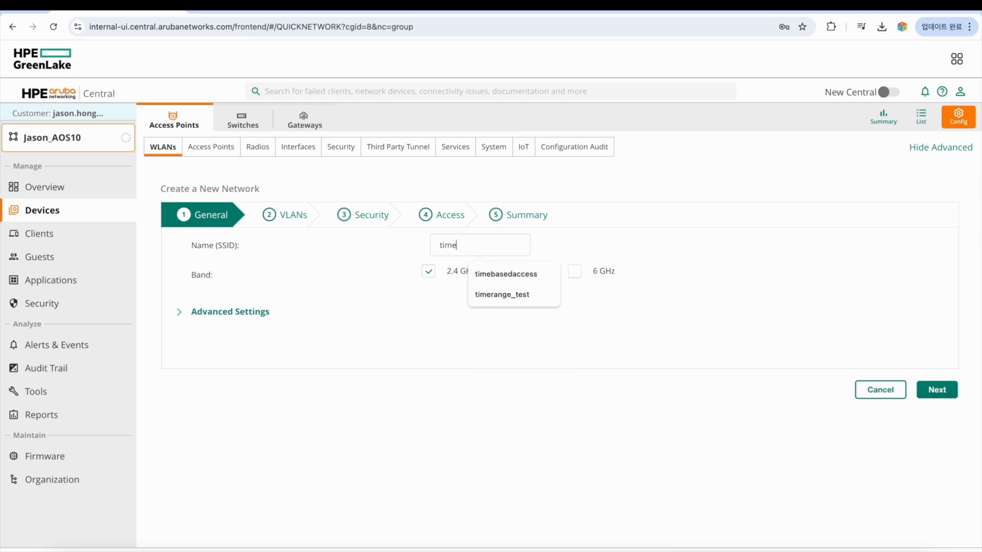
{"action": "type", "text": "range_test"}
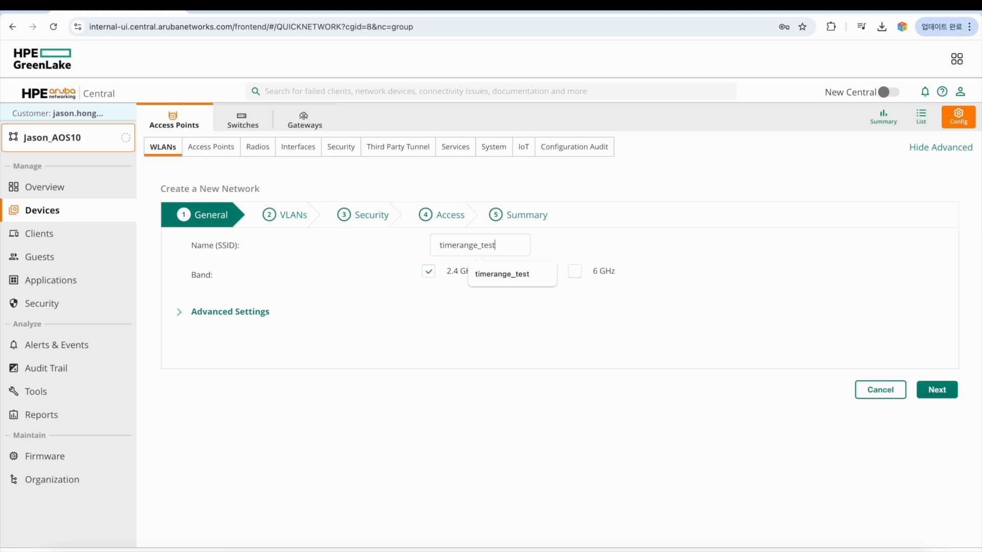
{"action": "key", "text": "Escape"}
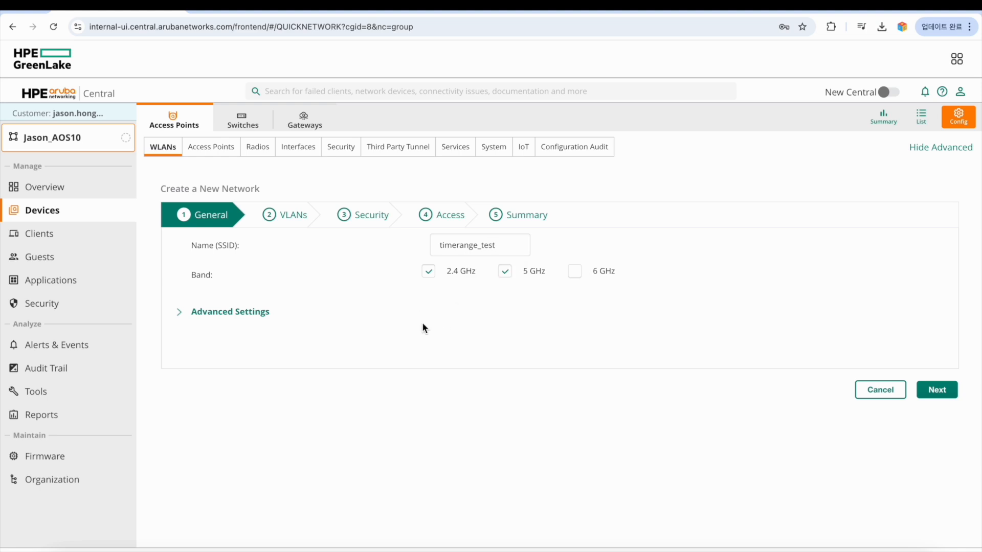
Set the 9to18 profile to Enabled in the Time Range Profiles of the new SSID's advanced settings
{"action": "left_click", "coordinate": [185, 313]}
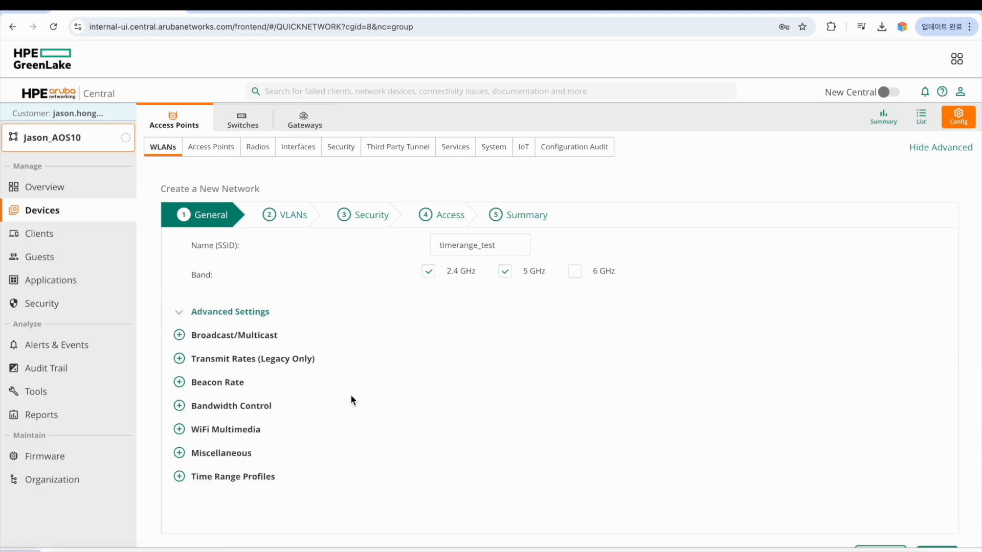
{"action": "left_click", "coordinate": [180, 477]}
{"action": "scroll", "coordinate": [349, 440], "scroll_direction": "down", "scroll_amount": 8}
{"action": "scroll", "coordinate": [635, 327], "scroll_direction": "up", "scroll_amount": 1}
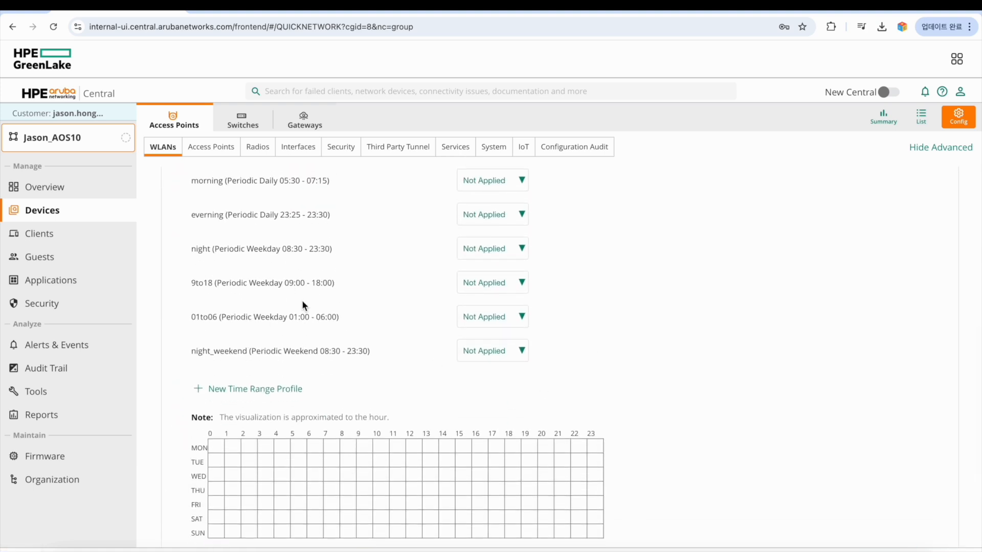
{"action": "left_click", "coordinate": [523, 286]}
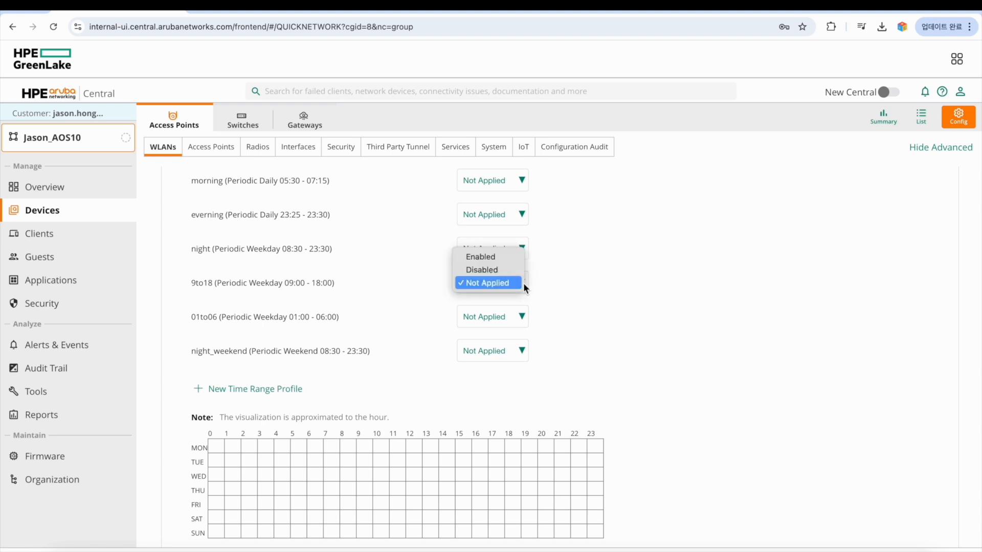
{"action": "left_click", "coordinate": [499, 257]}
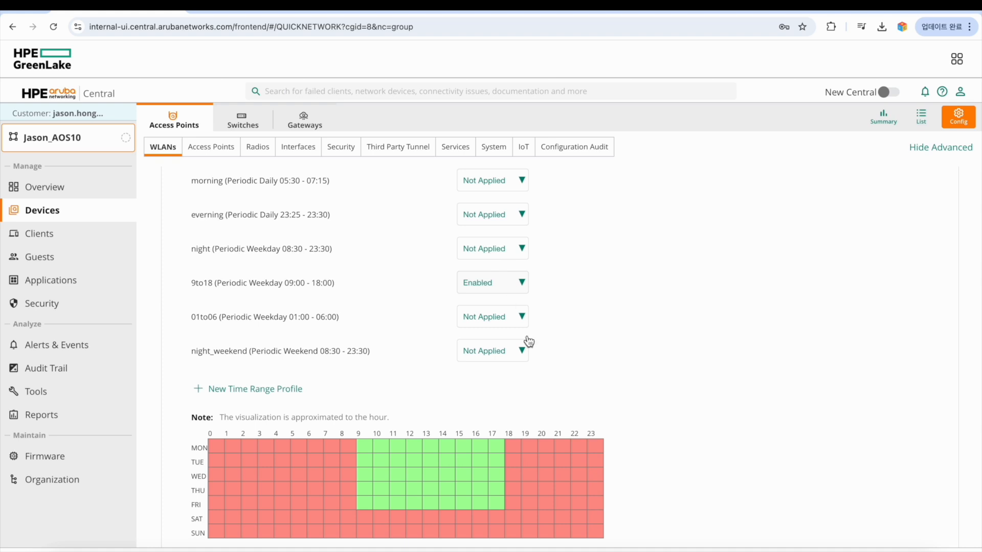
Try the Disabled option for the 9to18 profile, and return it to Enabled
{"action": "left_click", "coordinate": [522, 286]}
{"action": "left_click", "coordinate": [511, 296]}
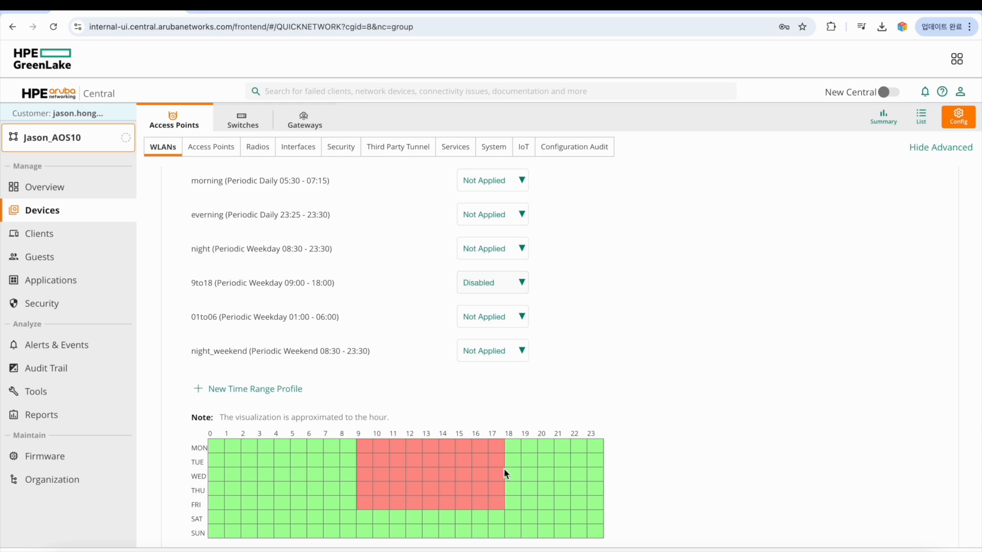
{"action": "left_click", "coordinate": [522, 283]}
{"action": "left_click", "coordinate": [503, 272]}
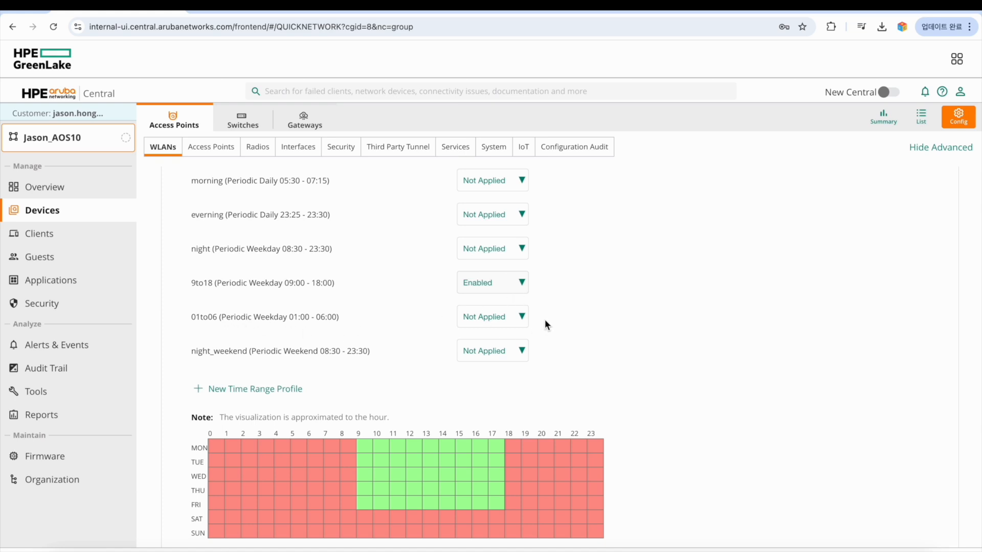
Set the 01to06 profile to Enabled for the SSID, and continue through the VLAN settings with Bridge mode and static VLAN ID 1
{"action": "left_click", "coordinate": [522, 316]}
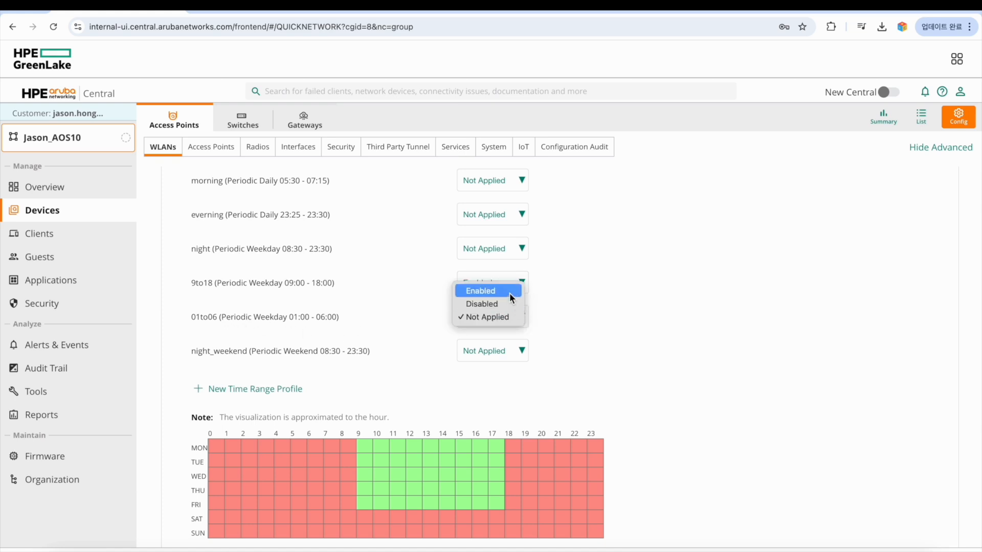
{"action": "left_click", "coordinate": [509, 293]}
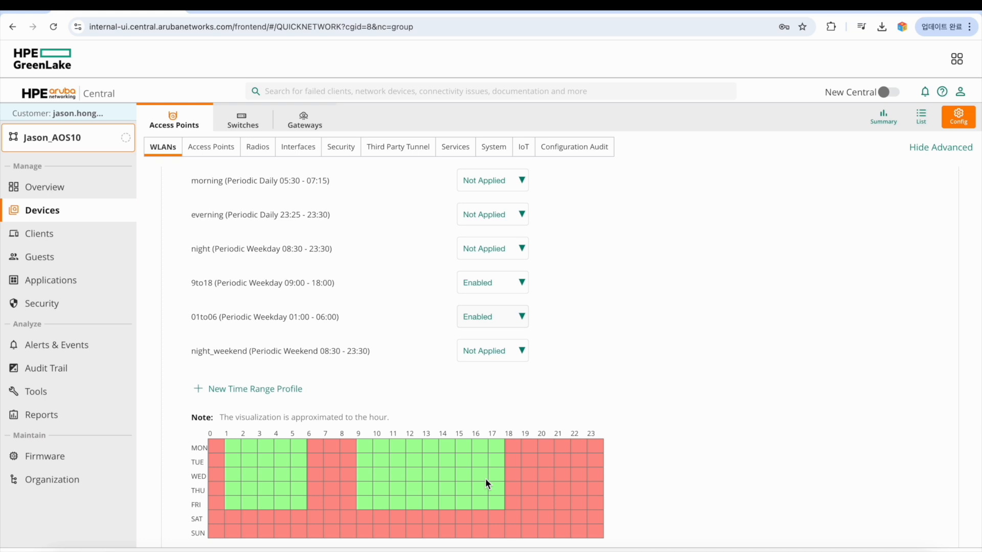
{"action": "scroll", "coordinate": [688, 400], "scroll_direction": "down", "scroll_amount": 3}
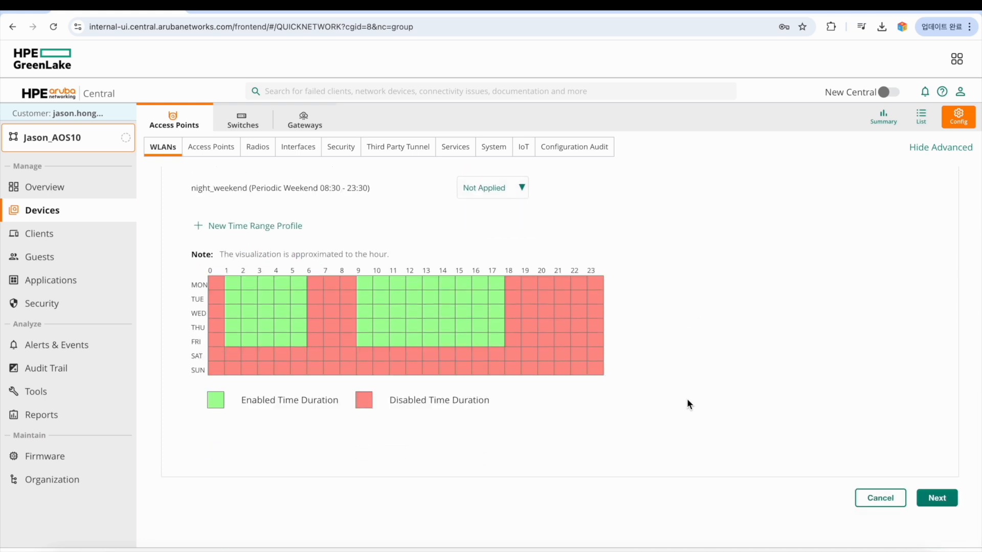
{"action": "left_click", "coordinate": [920, 497]}
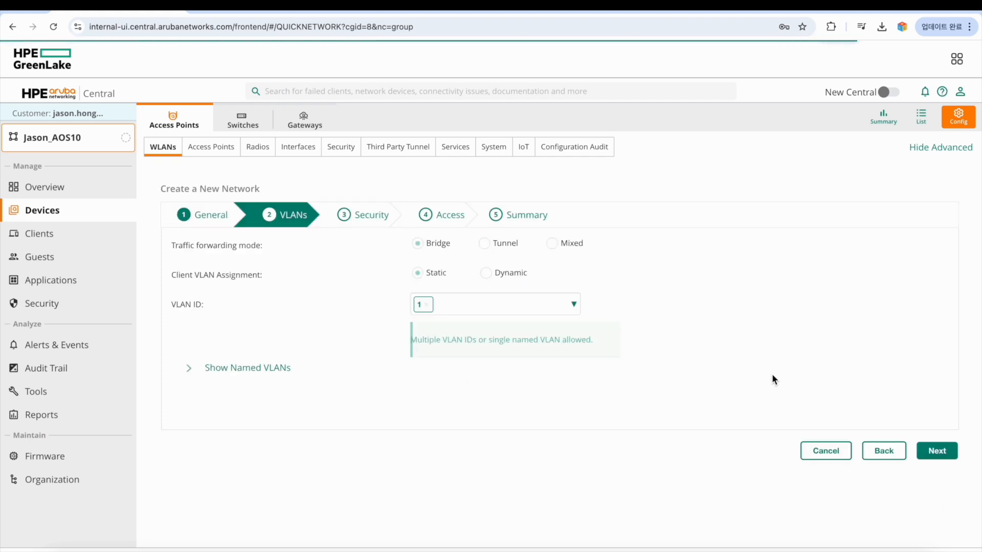
{"action": "left_click", "coordinate": [944, 454]}
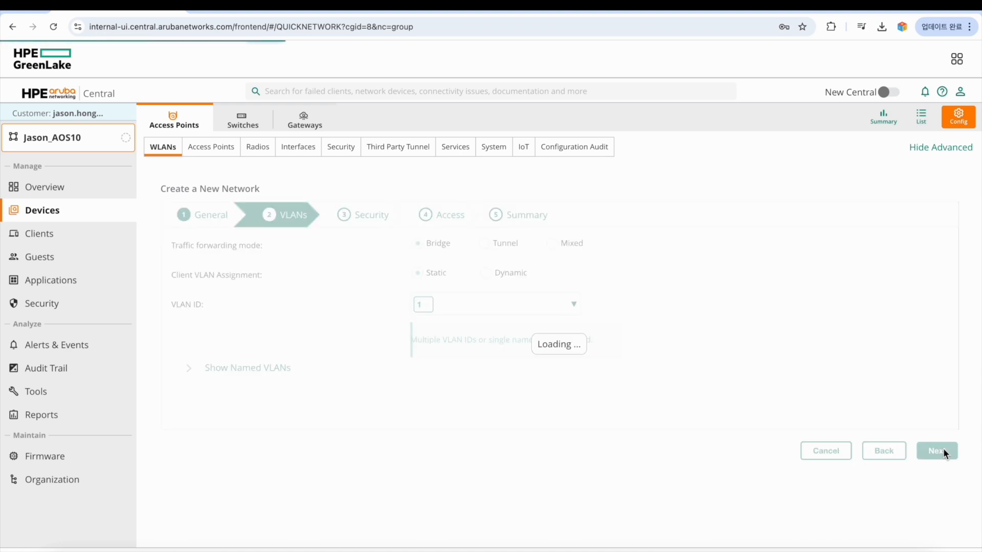
Continue through the security and access settings, and finish creating the timerange_test SSID with WPA3-Personal security and unrestricted access
{"action": "left_click", "coordinate": [939, 505]}
{"action": "left_click", "coordinate": [934, 517]}
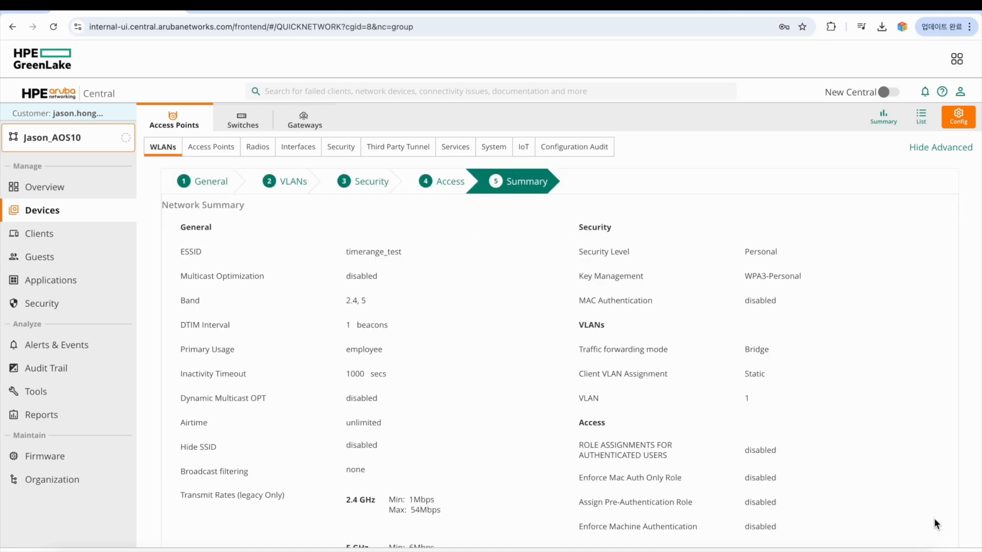
{"action": "scroll", "coordinate": [821, 459], "scroll_direction": "down", "scroll_amount": 3}
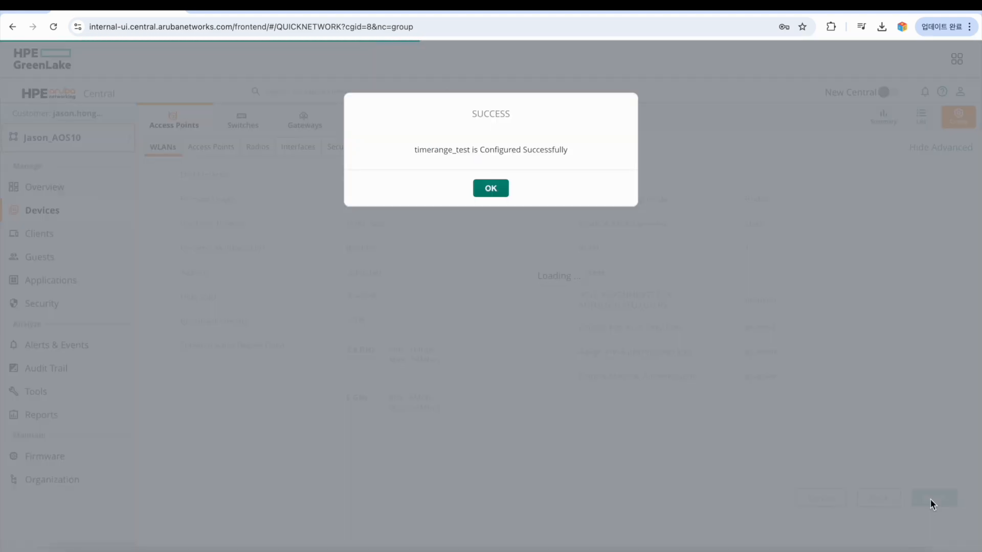
{"action": "left_click", "coordinate": [492, 189]}
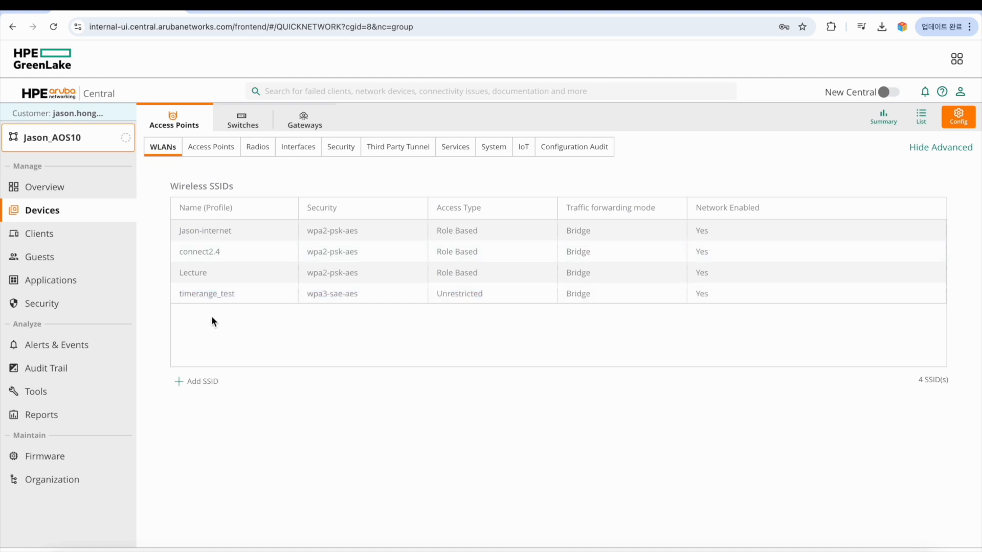
Open the troubleshooting commands for the group and select all four available access points as target devices
{"action": "left_click", "coordinate": [37, 397]}
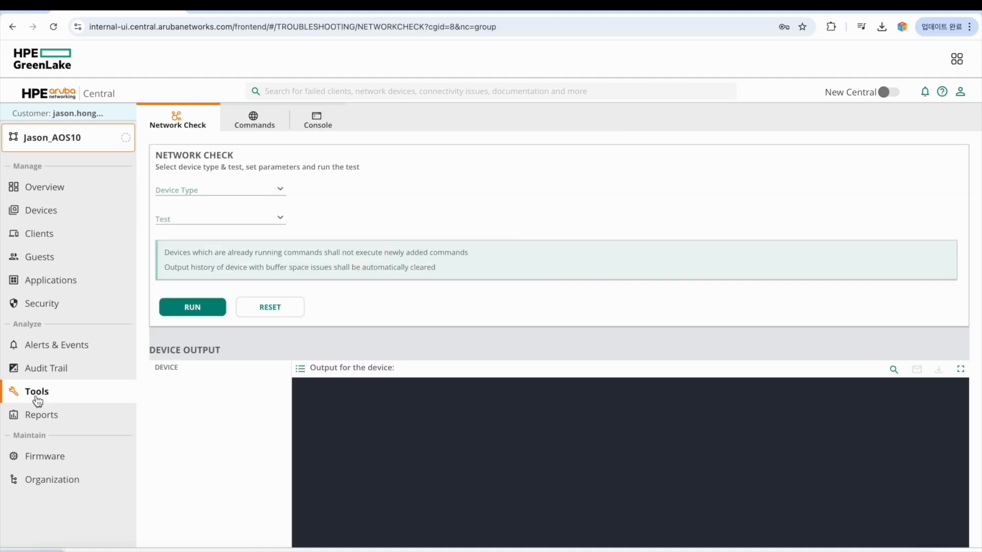
{"action": "left_click", "coordinate": [250, 131]}
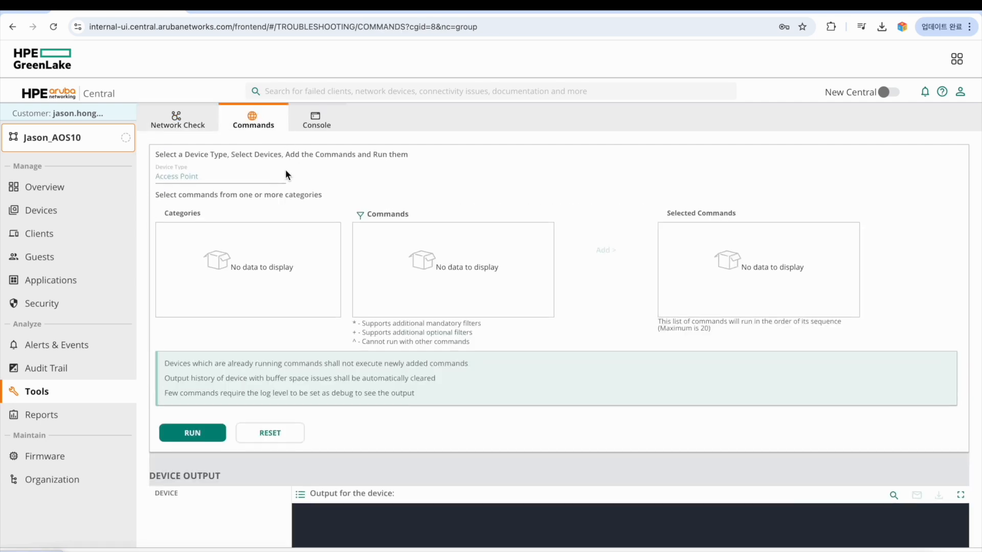
{"action": "left_click", "coordinate": [335, 174]}
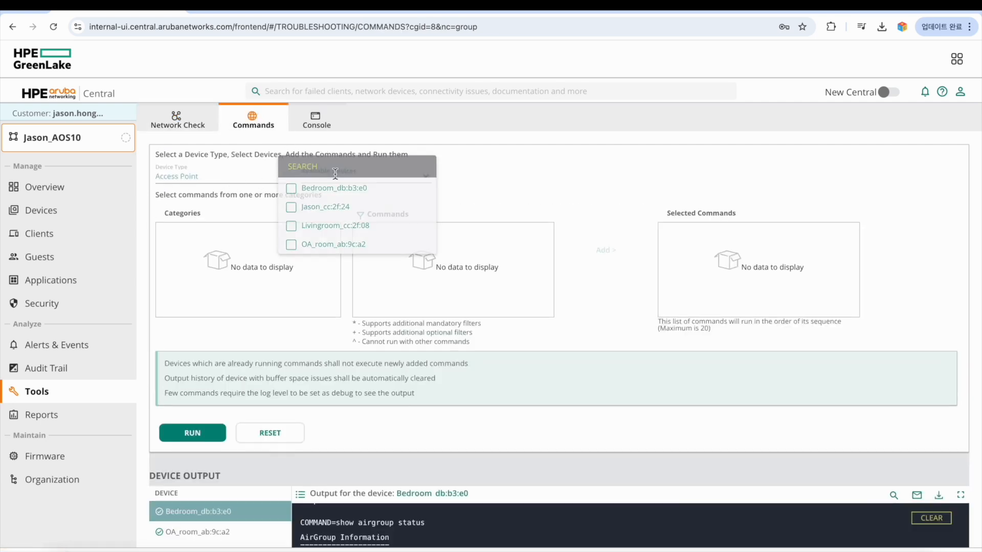
{"action": "left_click", "coordinate": [291, 188]}
{"action": "left_click", "coordinate": [291, 207]}
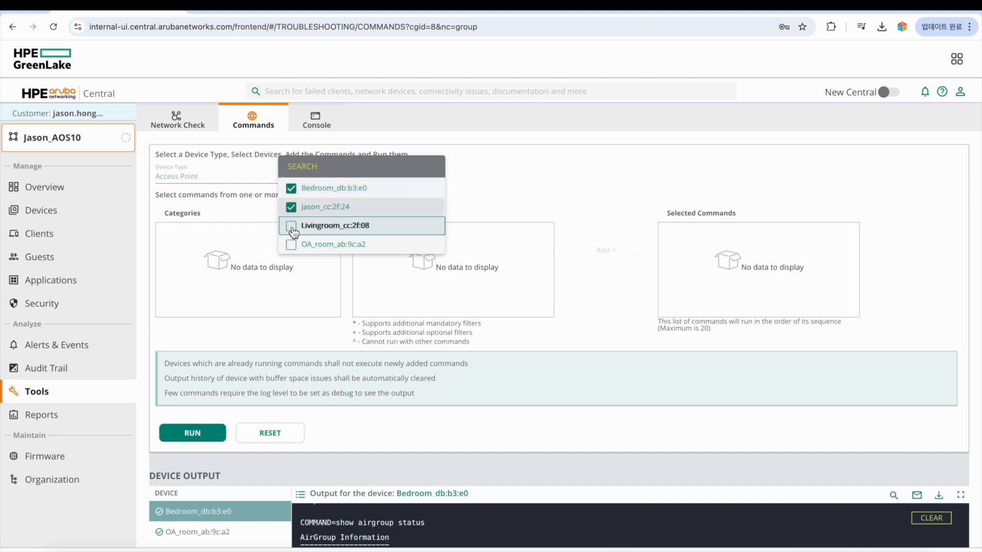
{"action": "left_click", "coordinate": [292, 228]}
{"action": "left_click", "coordinate": [292, 246]}
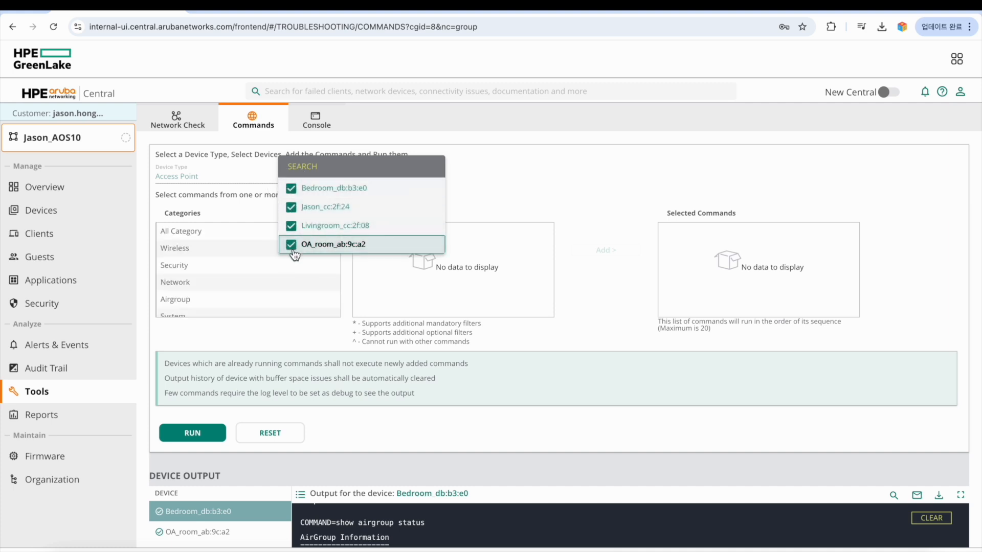
{"action": "left_click", "coordinate": [520, 184]}
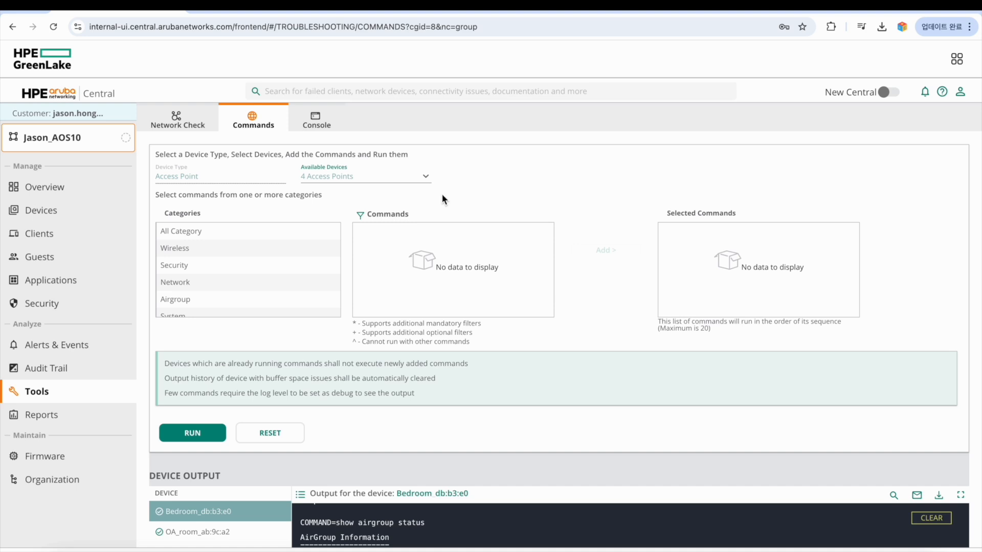
Add the AP BSSID Table command from the Wireless category to the selected commands
{"action": "left_click", "coordinate": [175, 249]}
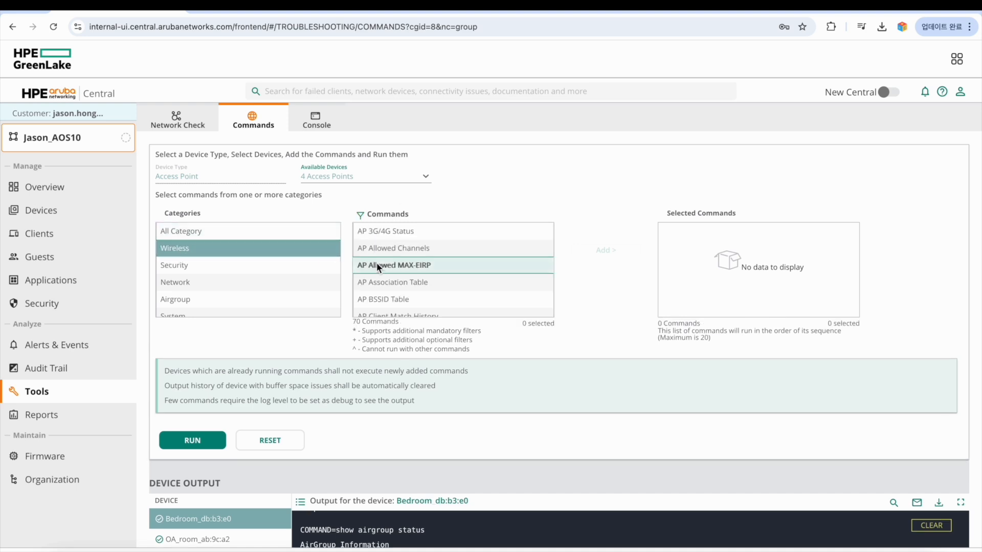
{"action": "scroll", "coordinate": [434, 274], "scroll_direction": "down", "scroll_amount": 2}
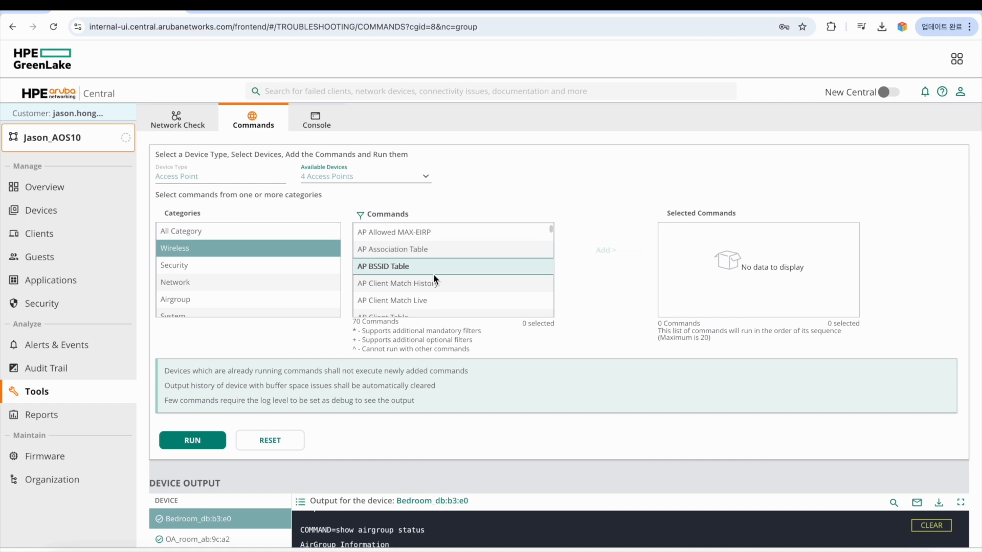
{"action": "left_click", "coordinate": [391, 265]}
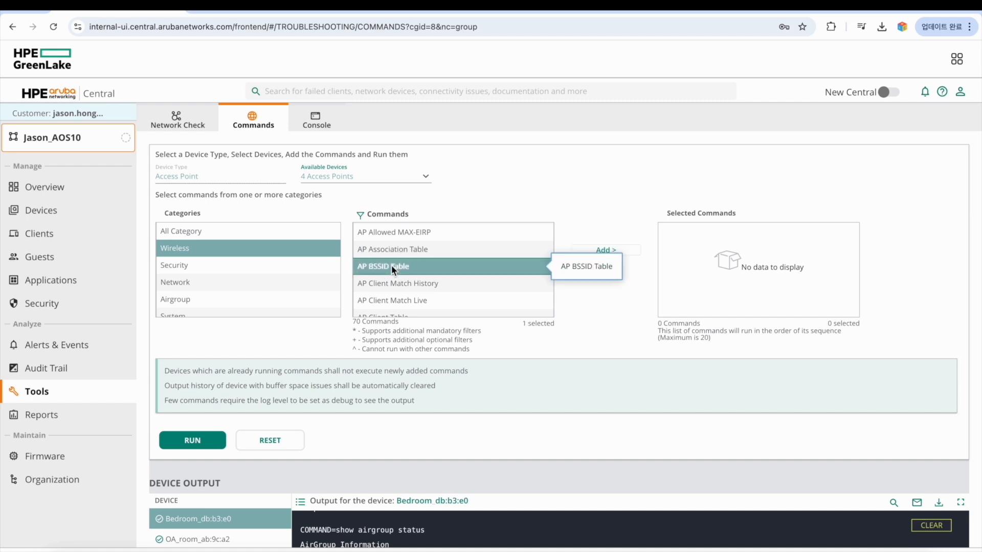
{"action": "left_click", "coordinate": [601, 249]}
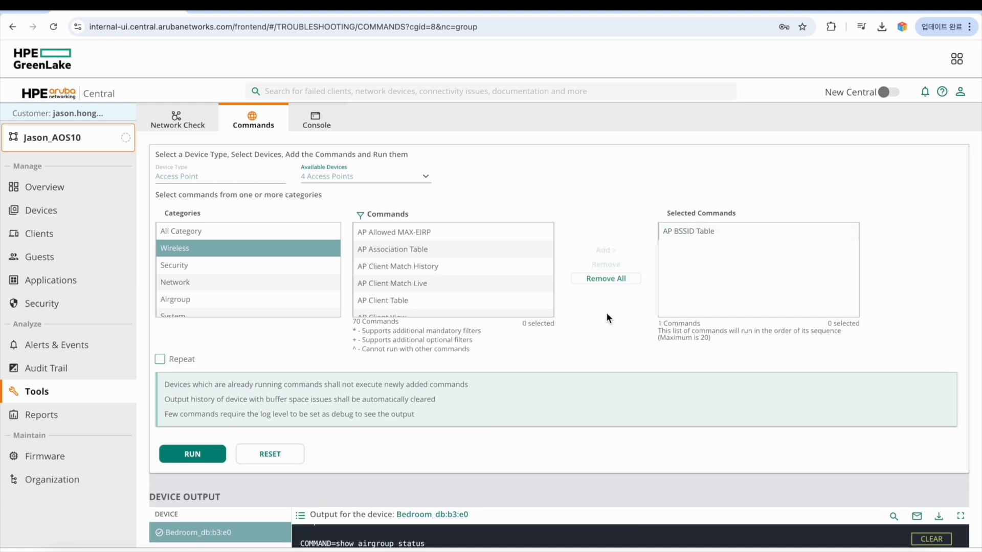
Run the AP BSSID Table command on the access points, check the output for timerange_test, and run it again
{"action": "scroll", "coordinate": [606, 318], "scroll_direction": "down", "scroll_amount": 4}
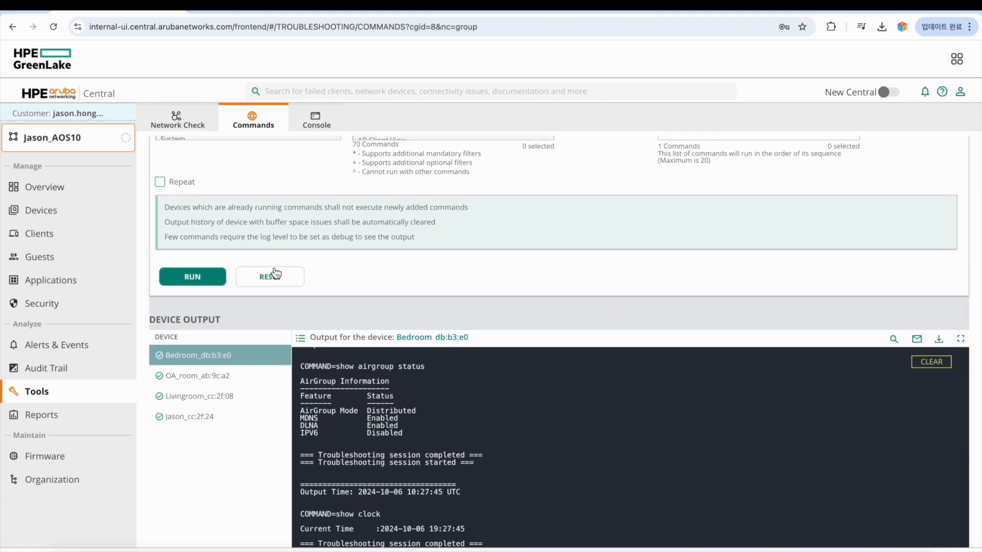
{"action": "scroll", "coordinate": [191, 282], "scroll_direction": "down", "scroll_amount": 1}
{"action": "left_click", "coordinate": [194, 258]}
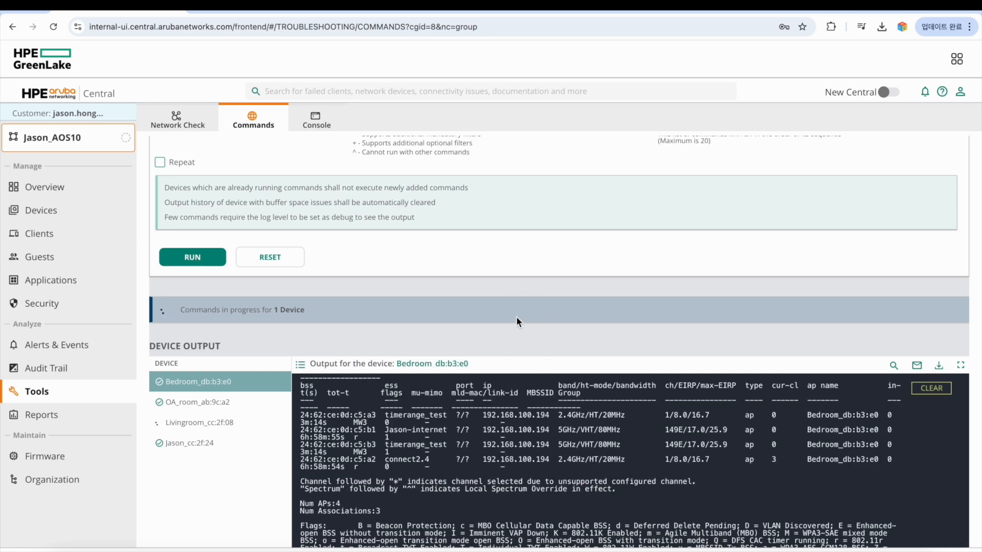
{"action": "scroll", "coordinate": [452, 457], "scroll_direction": "down", "scroll_amount": 1}
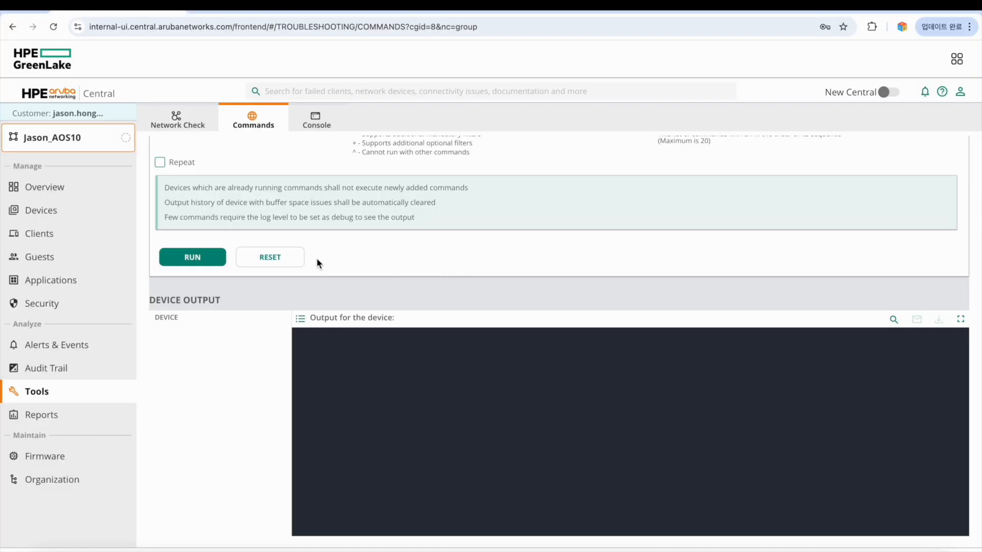
{"action": "left_click", "coordinate": [187, 260]}
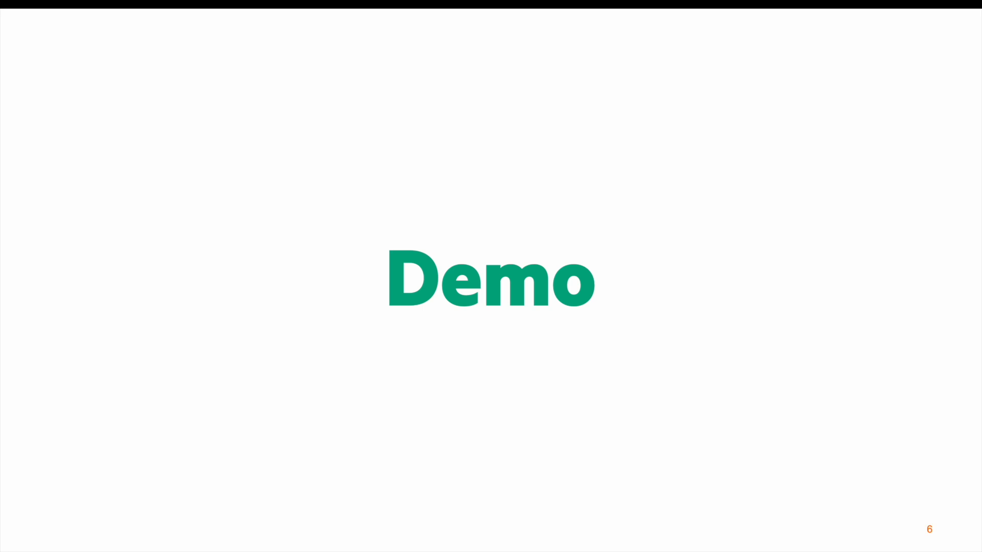
{"action": "key", "text": "Right"}
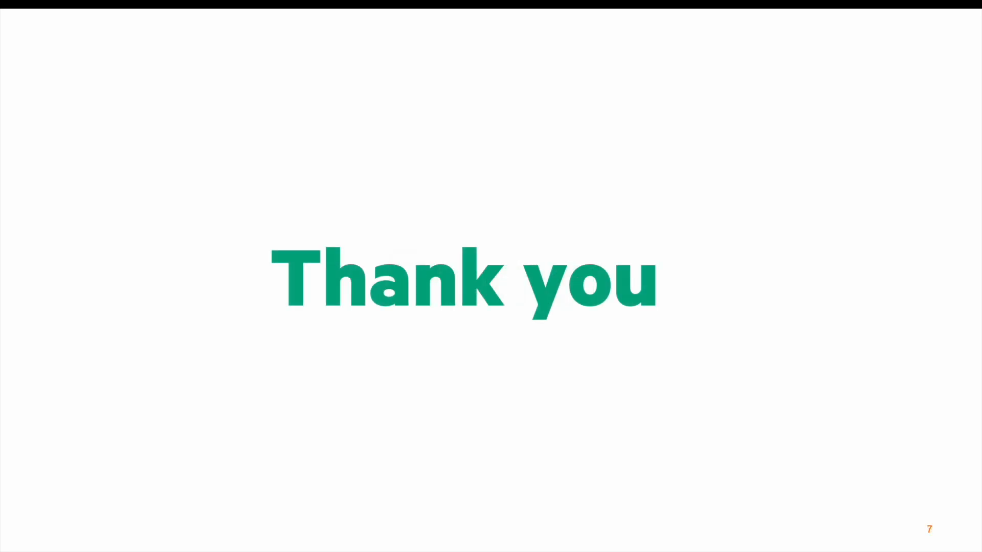